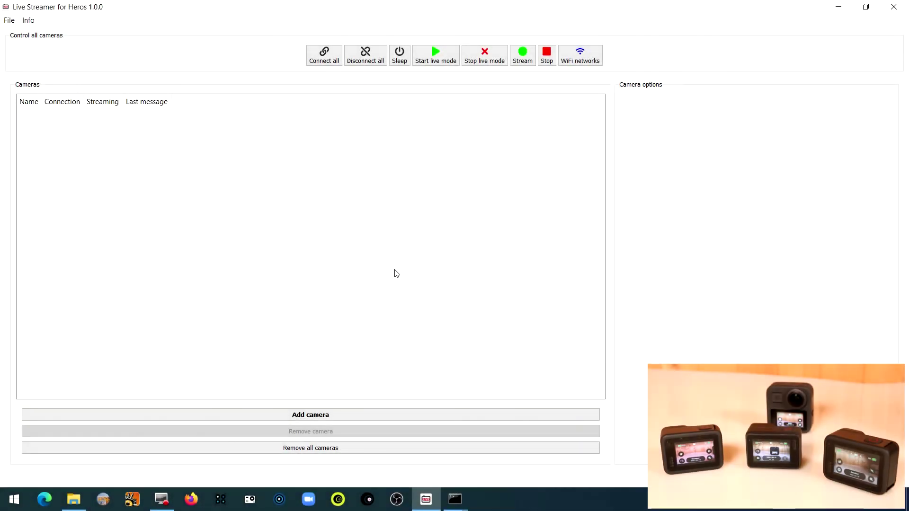
# Step: Add GoPros 1953, 4763, 7594 and 7875 as cameras and connect to all four
pyautogui.click(273, 421)
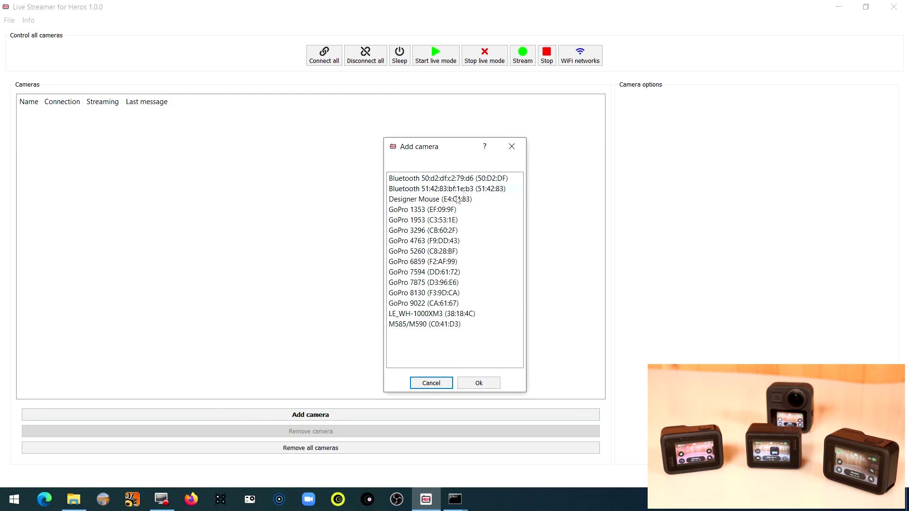
pyautogui.doubleClick(434, 220)
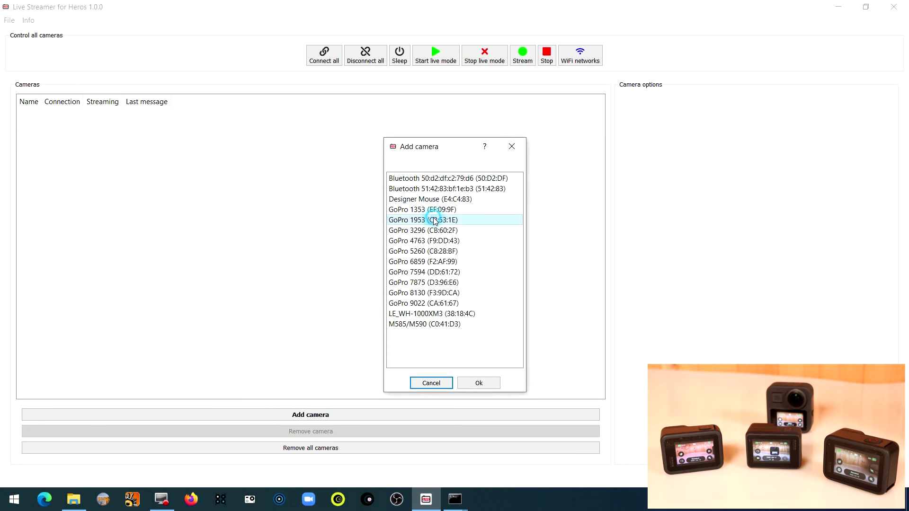
pyautogui.click(300, 420)
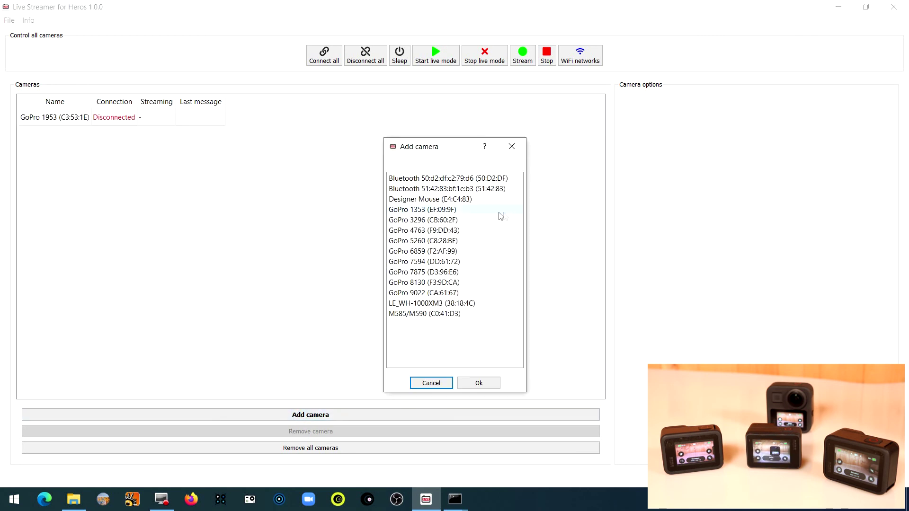
pyautogui.doubleClick(430, 230)
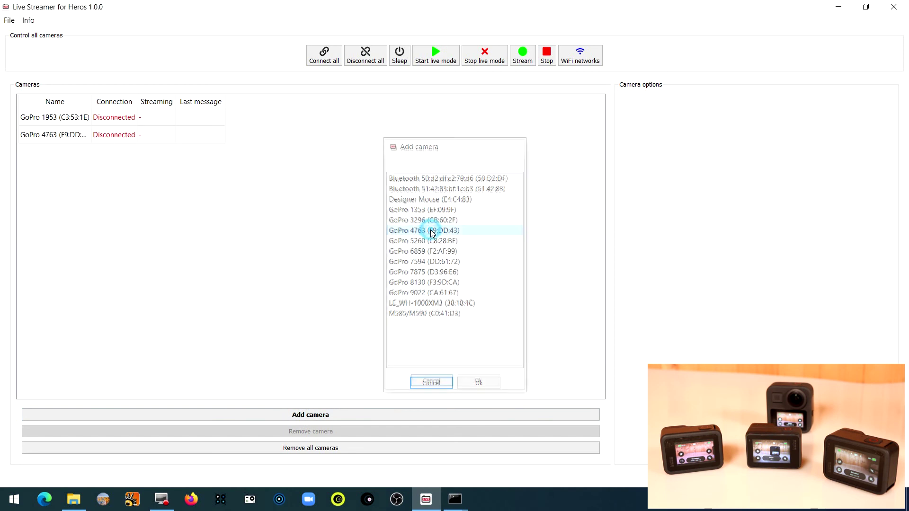
pyautogui.click(339, 418)
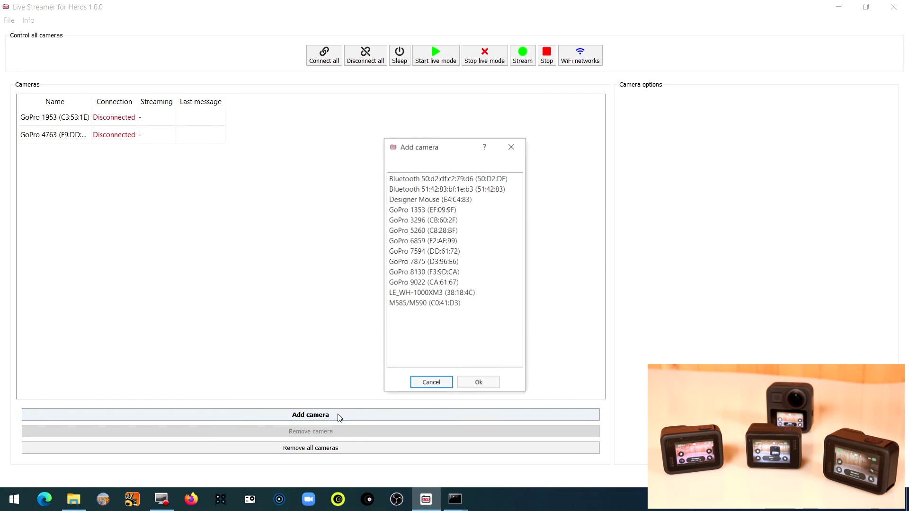
pyautogui.doubleClick(431, 251)
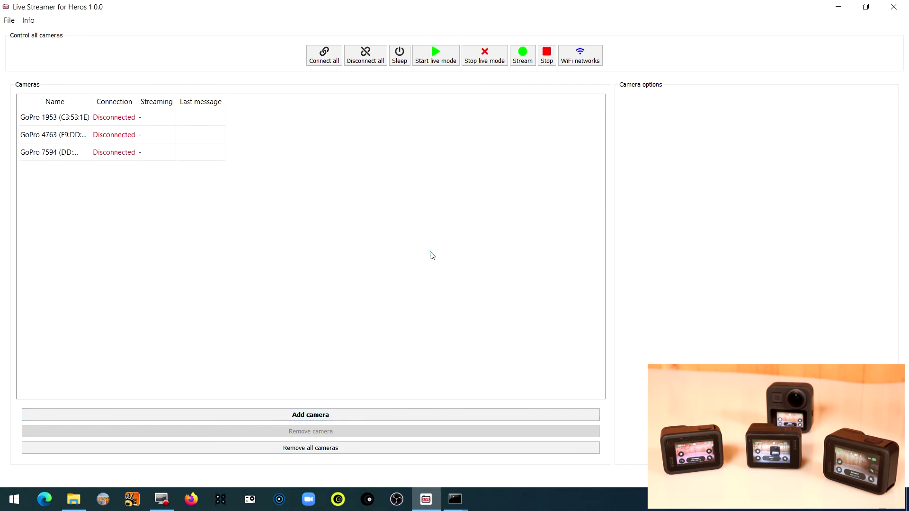
pyautogui.click(342, 419)
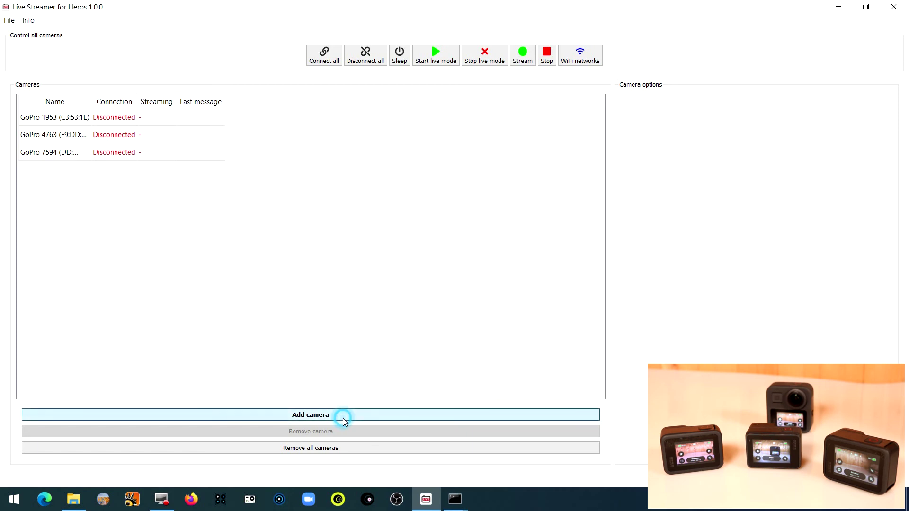
pyautogui.click(431, 251)
pyautogui.doubleClick(432, 252)
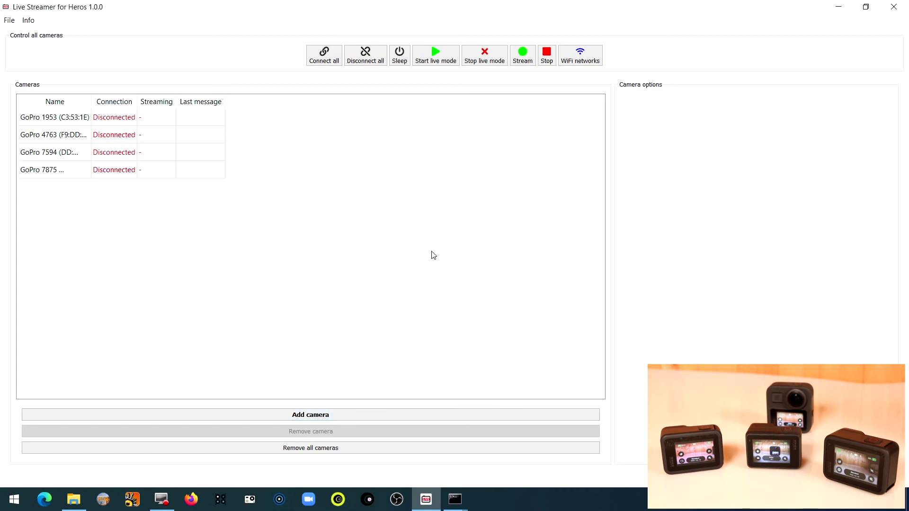
pyautogui.click(325, 62)
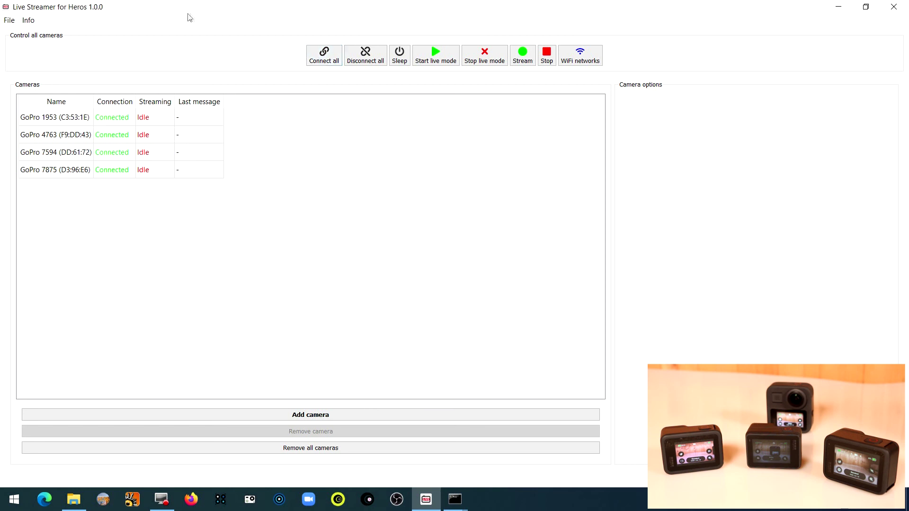
# Step: Select GoPro 1953 and save dlinktest as its default WiFi network
pyautogui.click(193, 116)
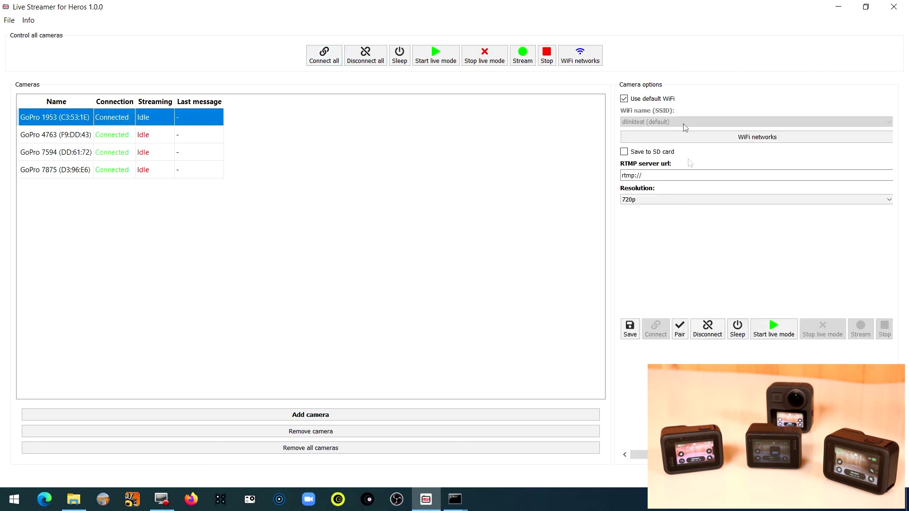
pyautogui.click(737, 137)
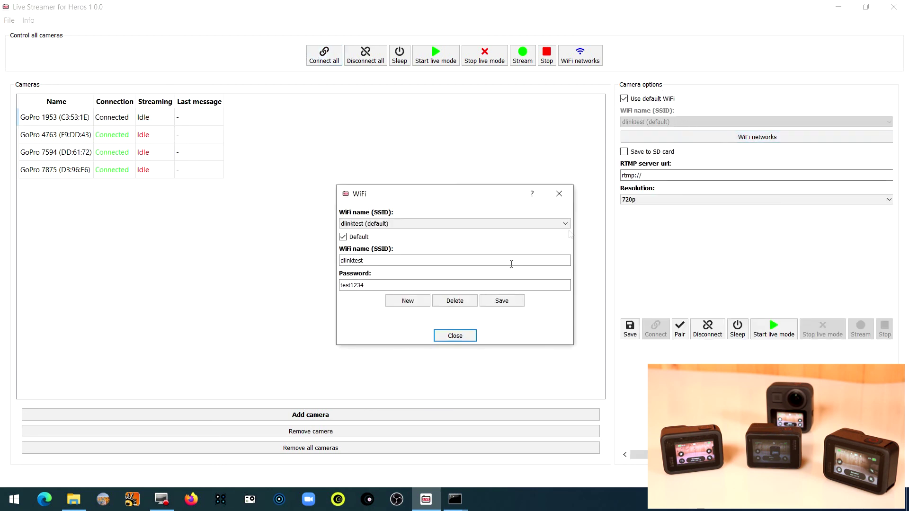
pyautogui.click(500, 302)
pyautogui.click(451, 338)
pyautogui.click(643, 175)
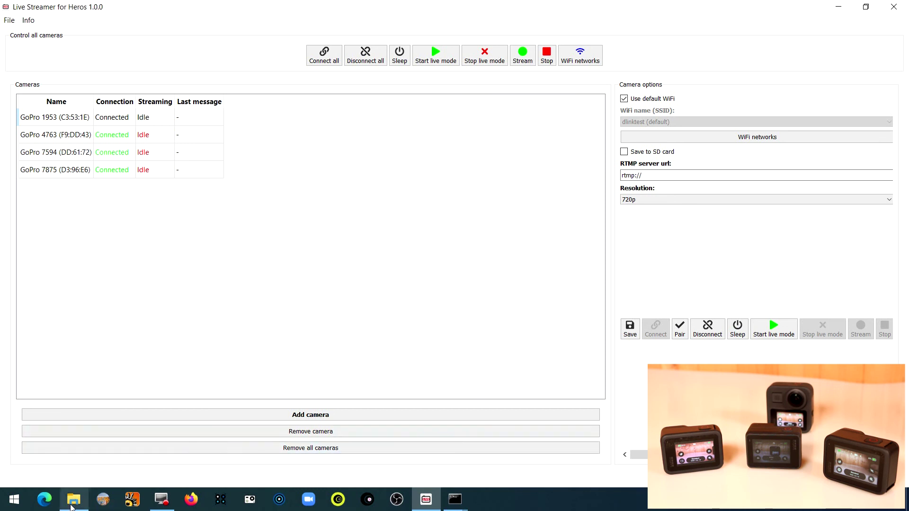
# Step: Open the Tools\monaserver folder and launch MonaServer.exe, starting its RTMP server on port 1935
pyautogui.moveTo(73, 507)
pyautogui.click(95, 439)
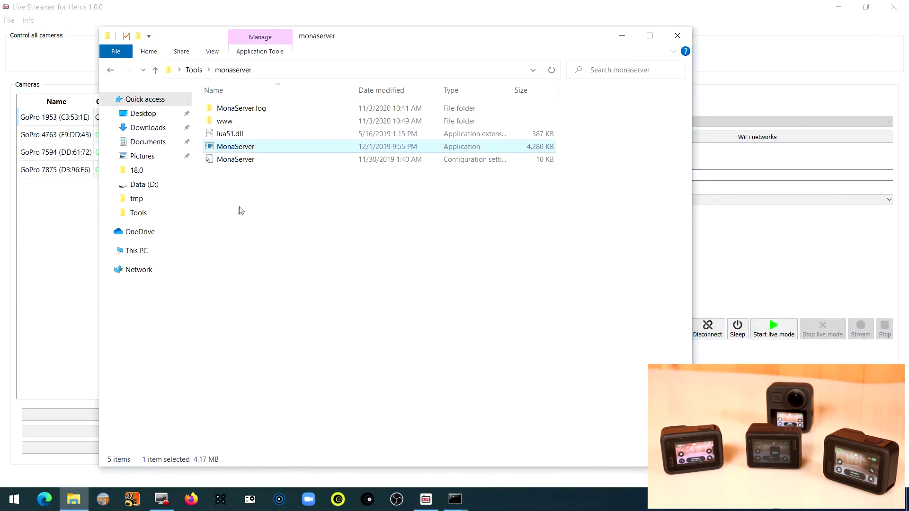
pyautogui.doubleClick(242, 150)
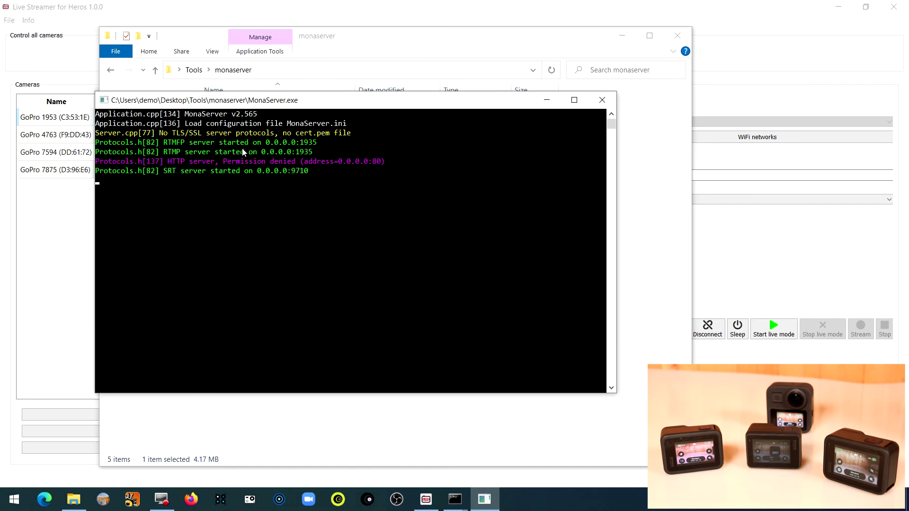
# Step: Run ipconfig in Command Prompt and select the Wi-Fi IPv4 address 192.168.0.105
pyautogui.press('super')
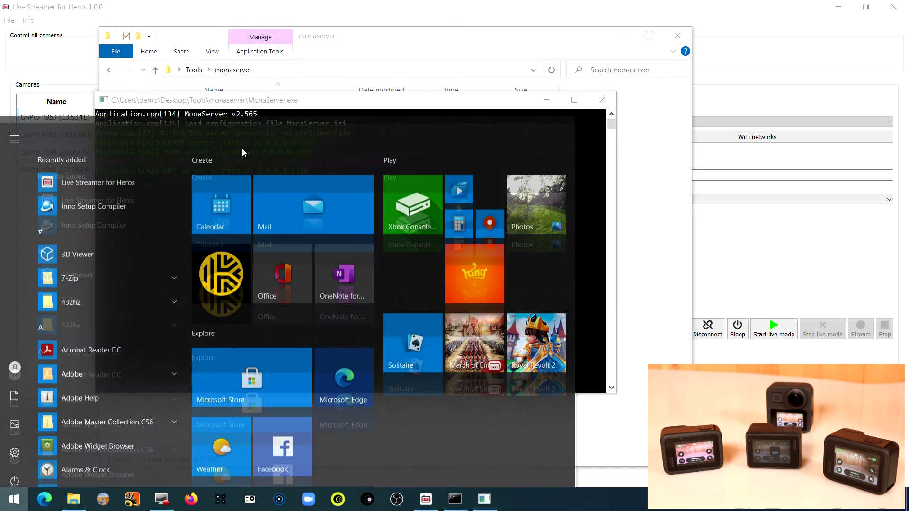
pyautogui.write('cmd')
pyautogui.press('Return')
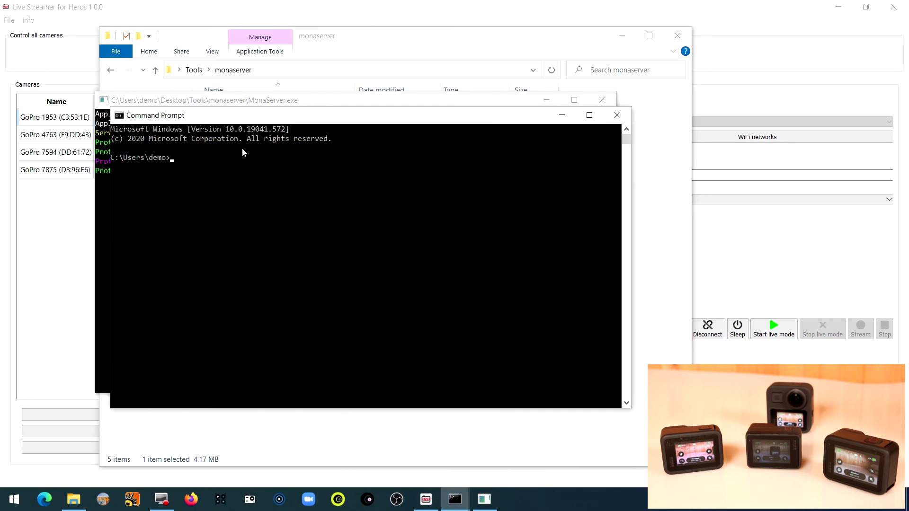
pyautogui.write('ipconfig')
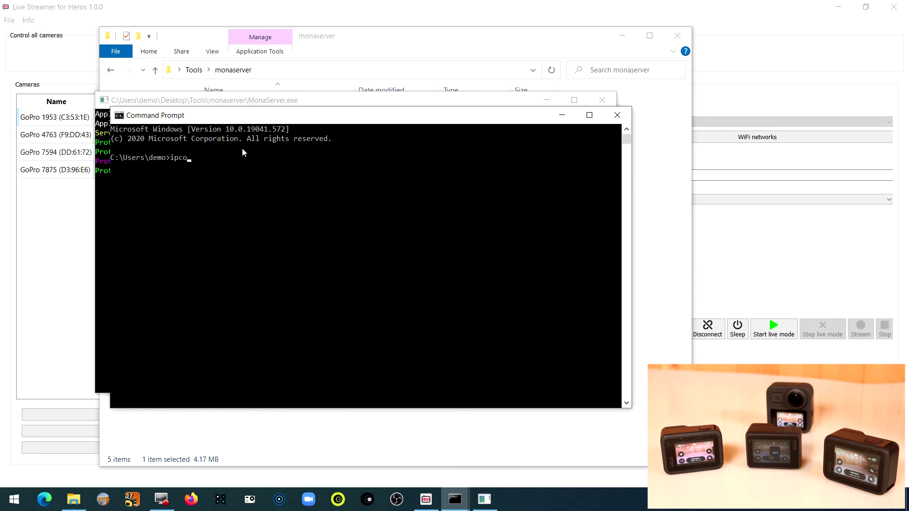
pyautogui.press('Return')
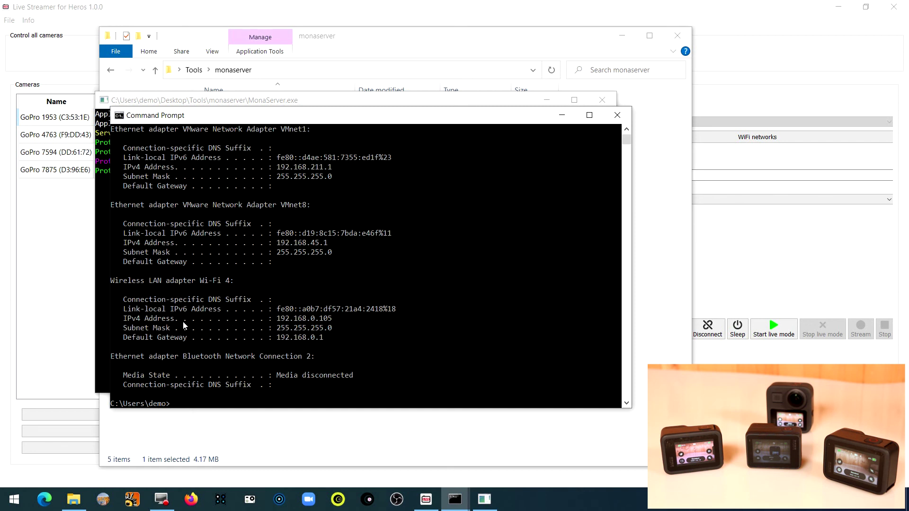
pyautogui.moveTo(273, 322); pyautogui.dragTo(331, 324)
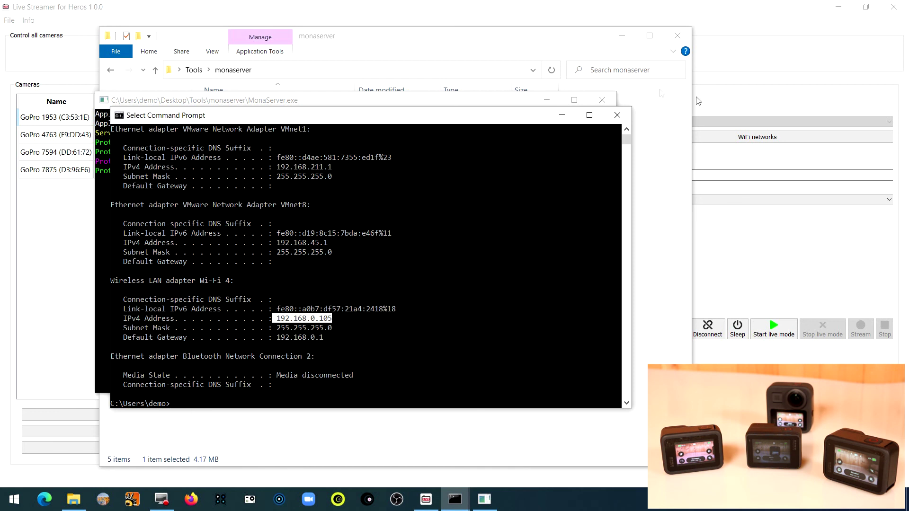
pyautogui.click(733, 88)
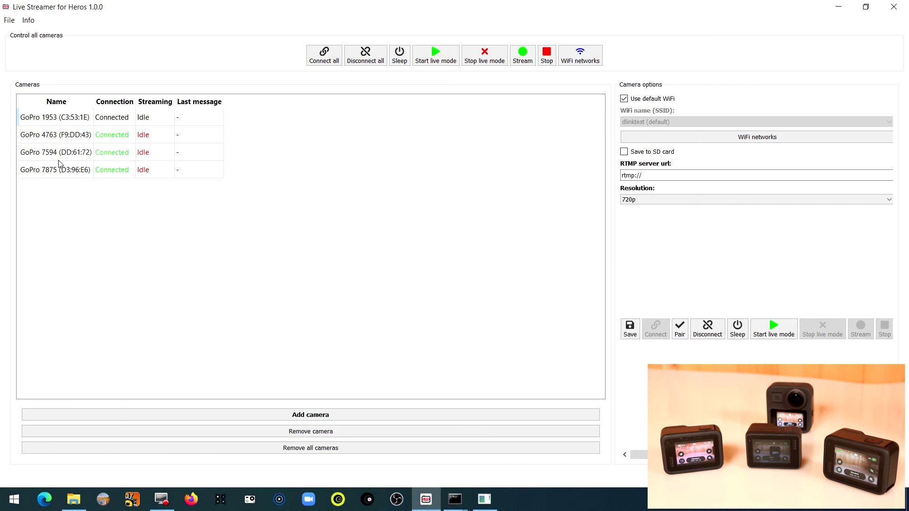
# Step: Save RTMP urls rtmp://192.168.0.105/live/1 and live/2 for GoPros 1953 and 4763
pyautogui.click(72, 121)
pyautogui.click(697, 182)
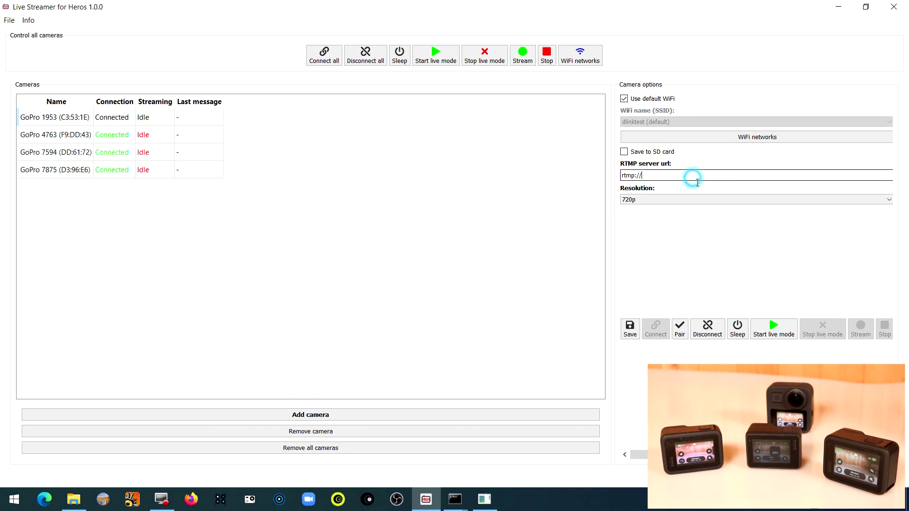
pyautogui.hotkey('ctrl', 'a')
pyautogui.write('rtmp://192.168.0.105/live/1')
pyautogui.click(630, 331)
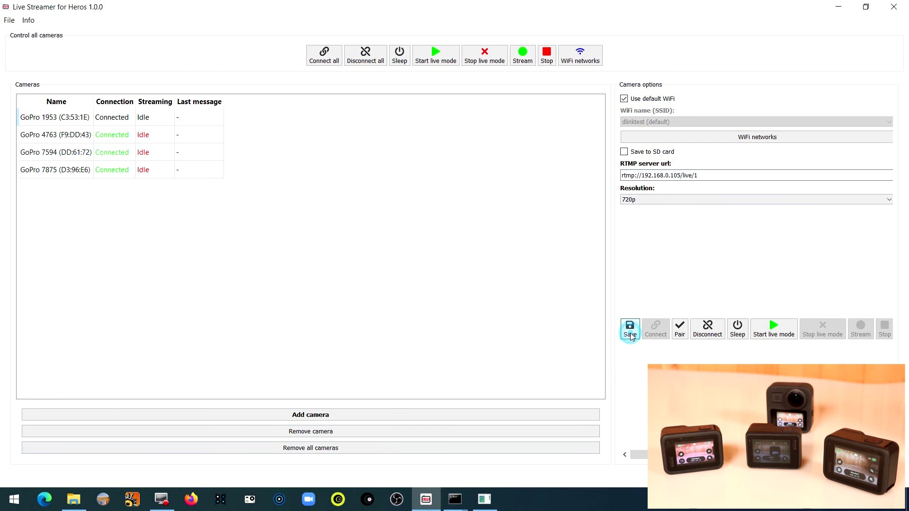
pyautogui.click(87, 138)
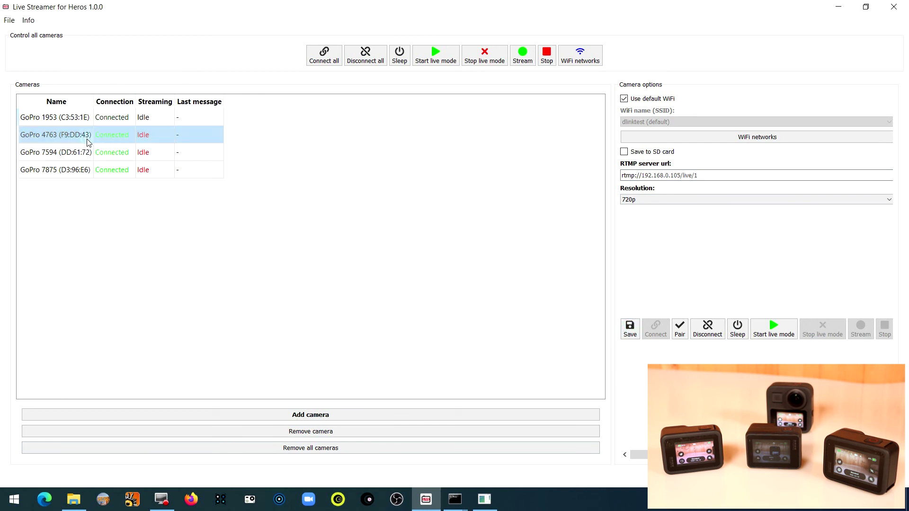
pyautogui.click(644, 177)
pyautogui.hotkey('ctrl', 'a')
pyautogui.write('rtmp://192.168.0.105/live/1')
pyautogui.click(630, 330)
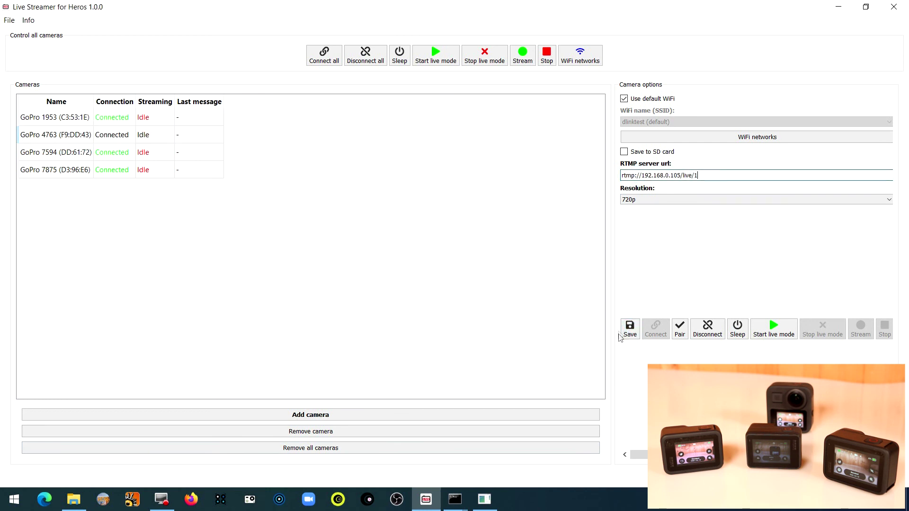
pyautogui.click(630, 329)
# Step: Save RTMP urls for GoPros 7594 and 7875, ending with rtmp://192.168.0.105/live/4
pyautogui.click(170, 153)
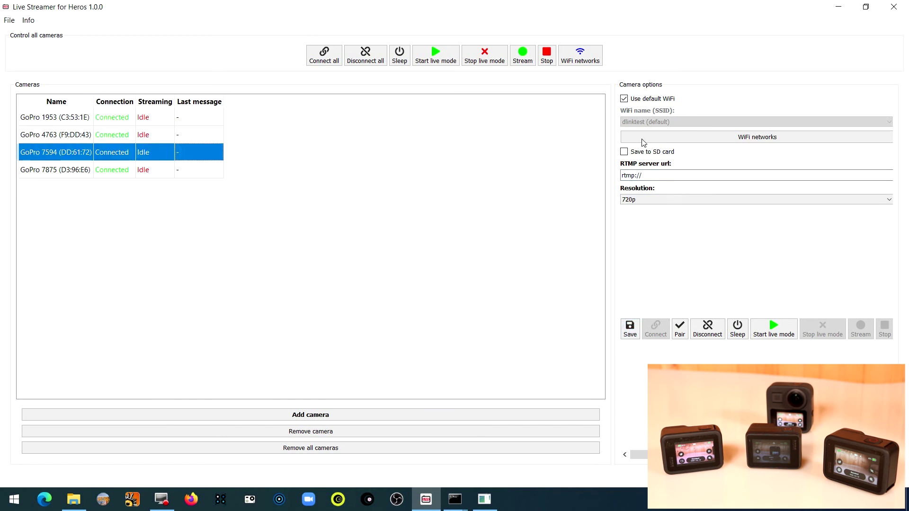
pyautogui.moveTo(659, 184); pyautogui.dragTo(621, 175)
pyautogui.write('rtmp://192.168.0.105/live/1')
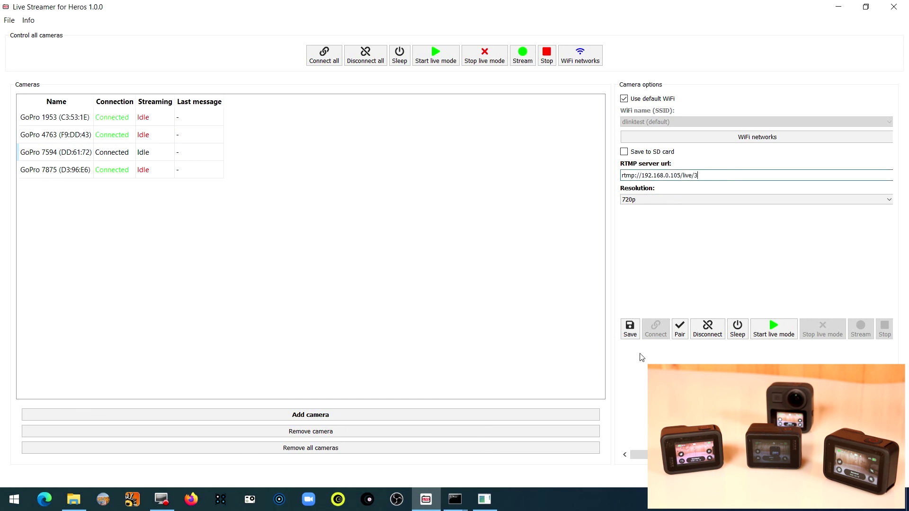
pyautogui.click(630, 330)
pyautogui.click(158, 170)
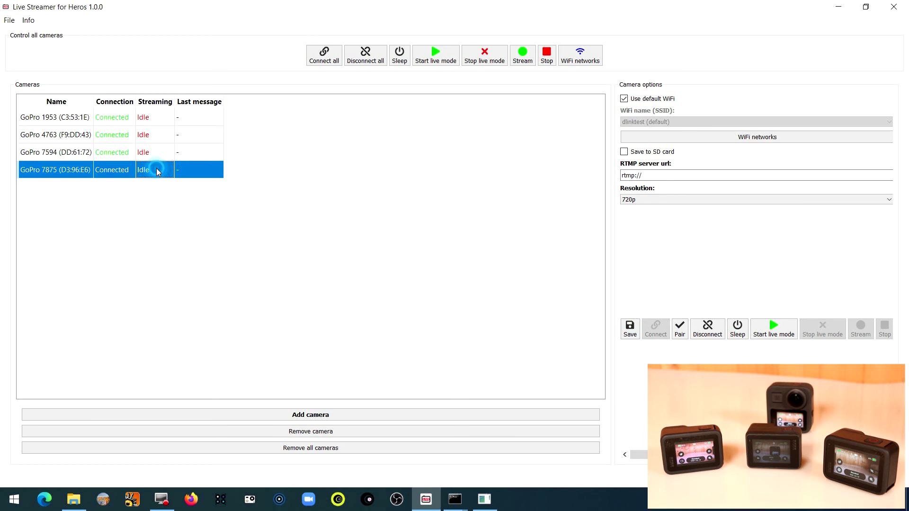
pyautogui.doubleClick(675, 179)
pyautogui.write('rtmp://192.168.0.105/live/1')
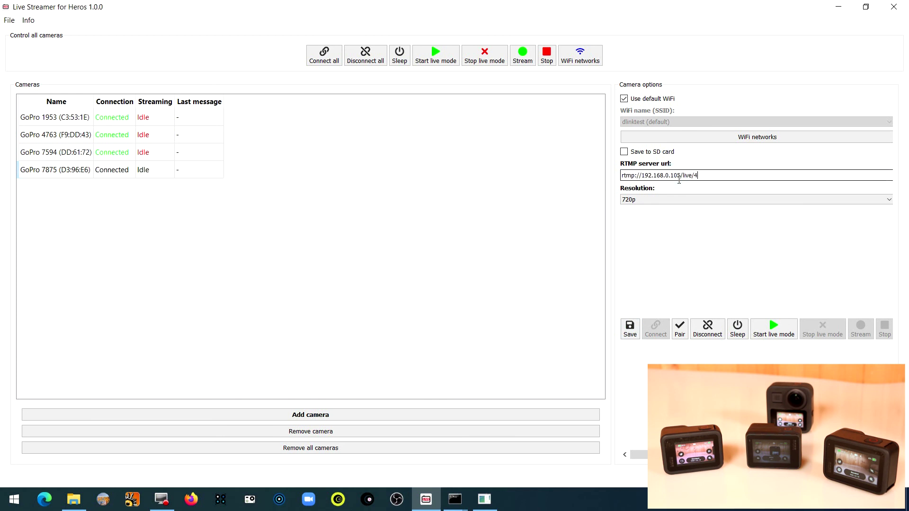
pyautogui.click(630, 327)
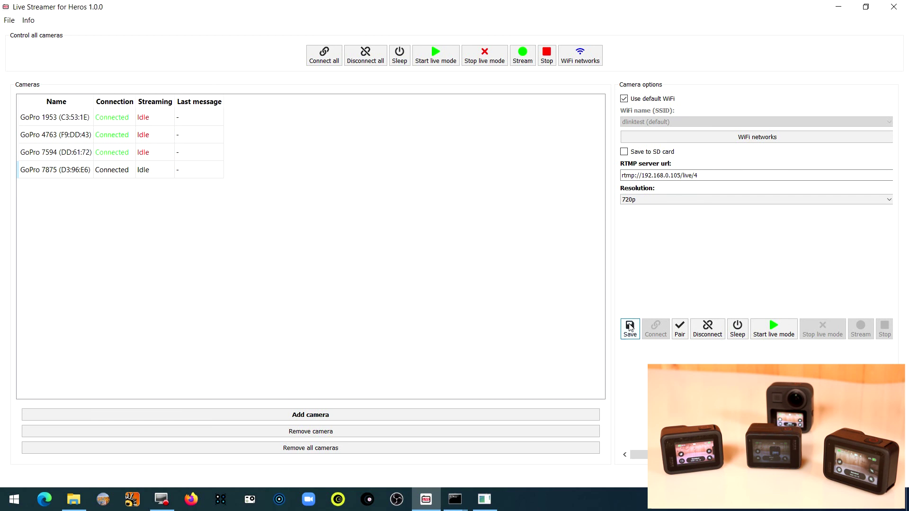
# Step: Start live mode and streaming on all cameras, then select the failed GoPro 7594
pyautogui.click(451, 64)
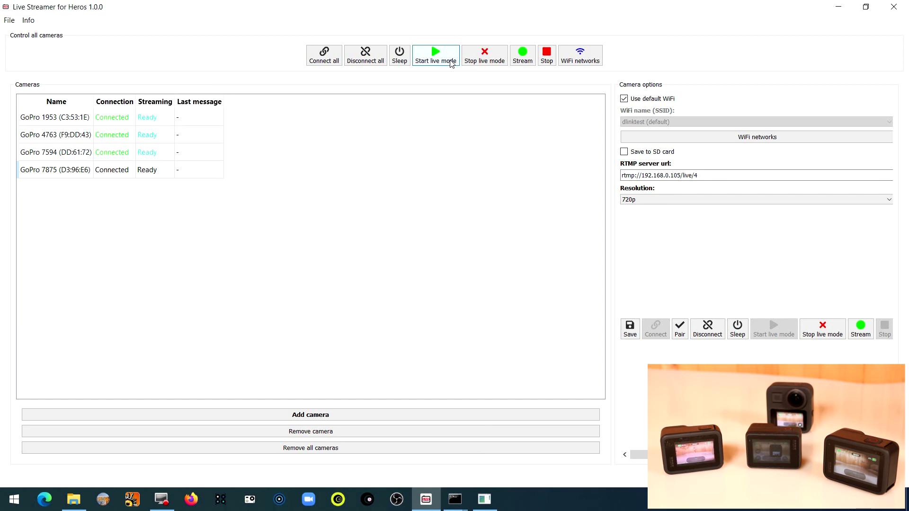
pyautogui.click(528, 59)
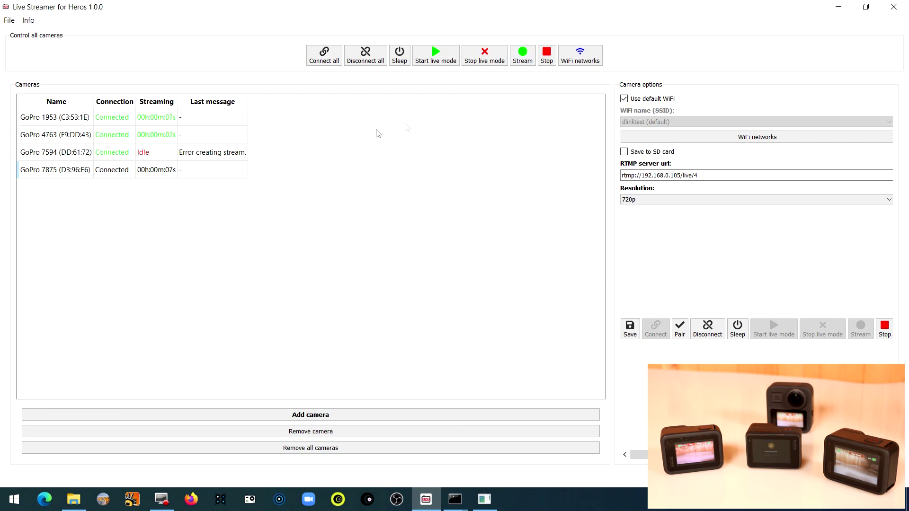
pyautogui.click(198, 151)
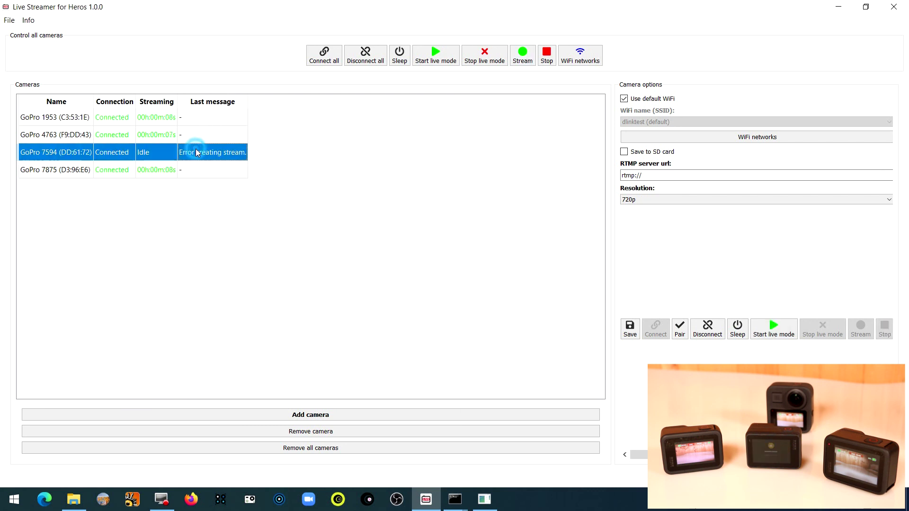
# Step: Save rtmp://192.168.0.105/live/3 as GoPro 7594's RTMP server url
pyautogui.click(662, 175)
pyautogui.hotkey('ctrl', 'a')
pyautogui.write('rtmp://192.168.0.105/live/1')
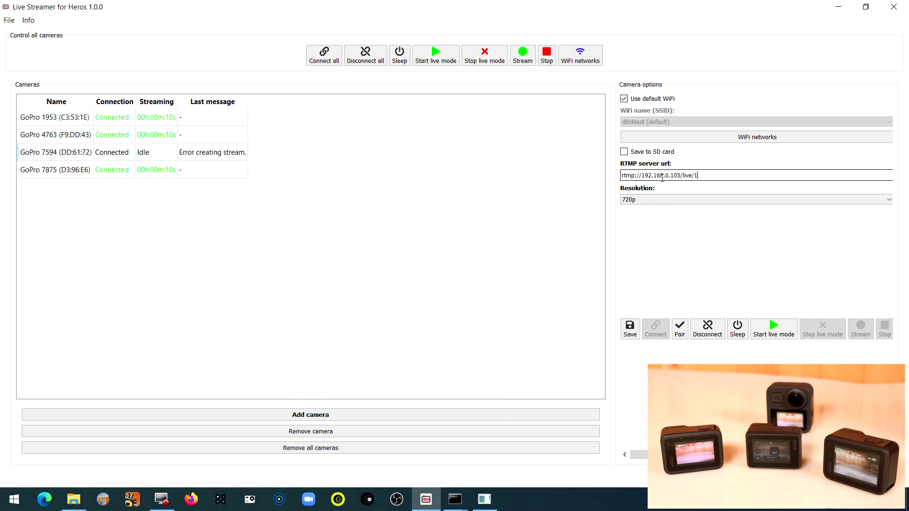
pyautogui.click(630, 328)
# Step: Put GoPro 7594 into live mode and start its stream
pyautogui.click(769, 333)
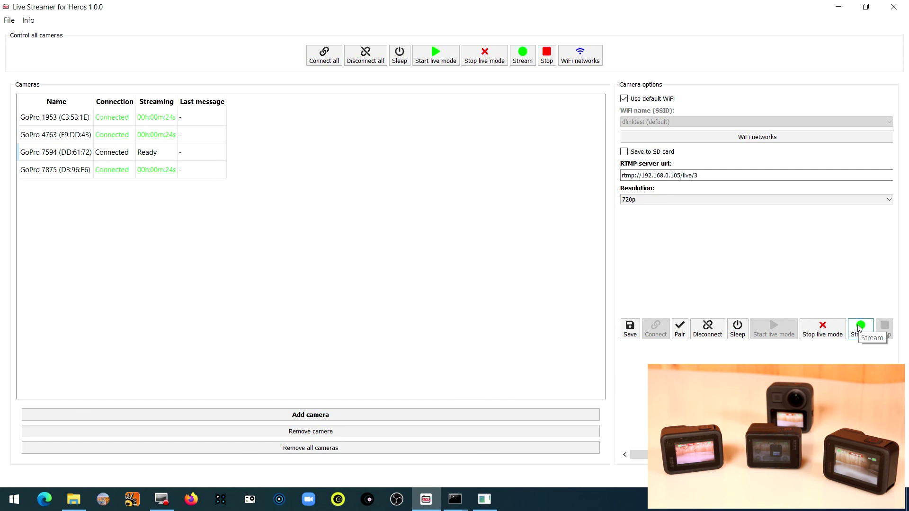
pyautogui.click(859, 327)
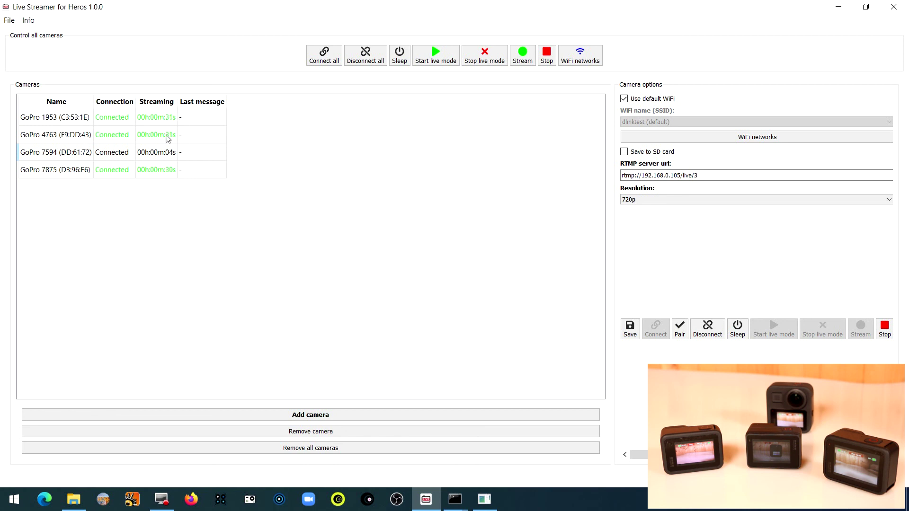
pyautogui.click(399, 501)
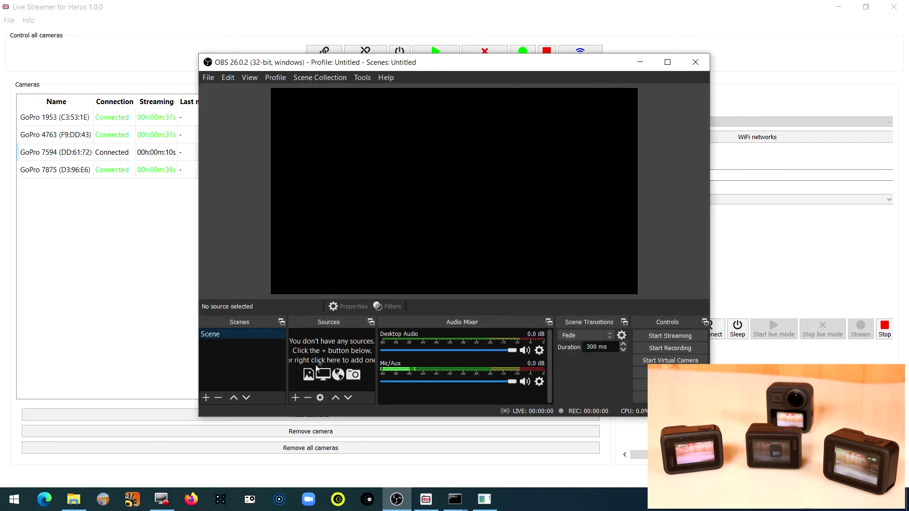
# Step: Add a Media Source reading rtmp://192.168.0.105/live/1 and maximize the OBS window
pyautogui.click(295, 398)
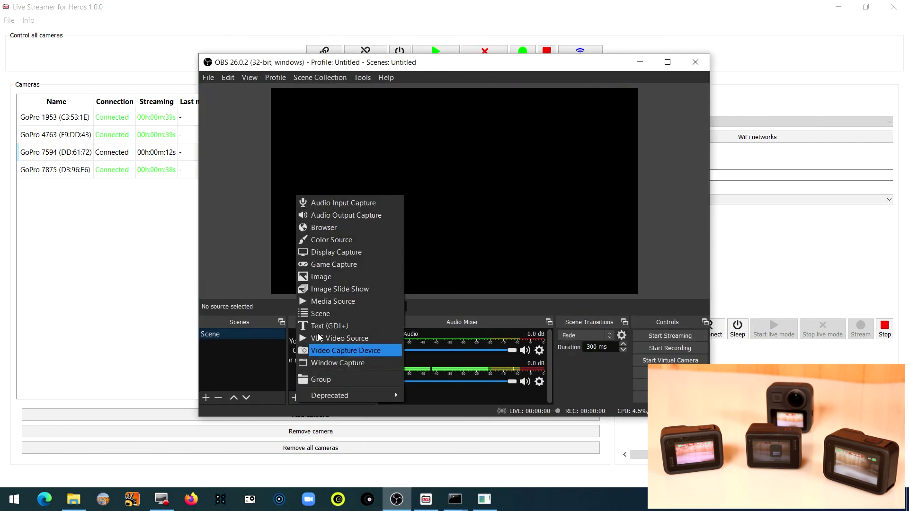
pyautogui.click(338, 304)
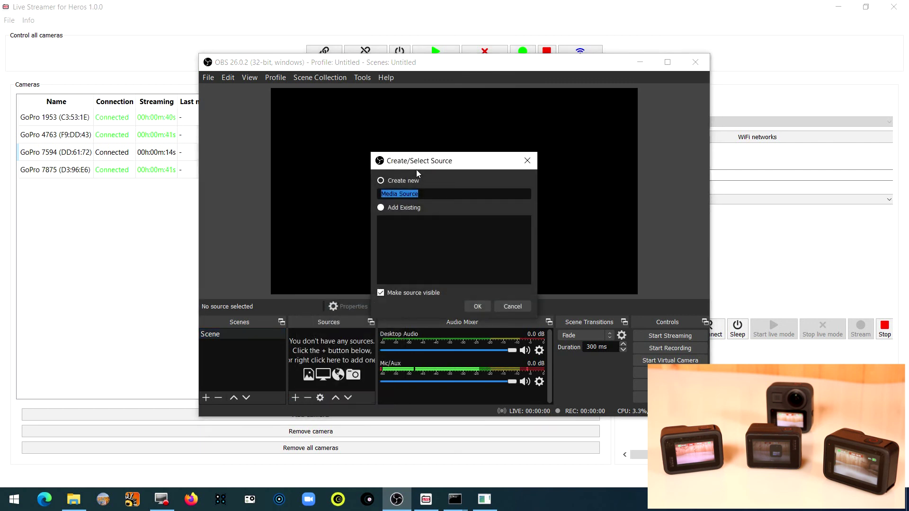
pyautogui.click(472, 307)
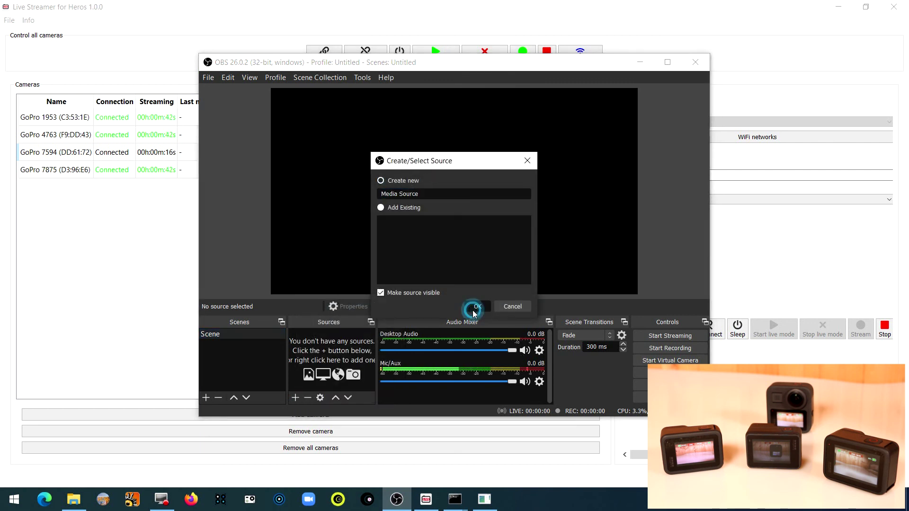
pyautogui.click(350, 279)
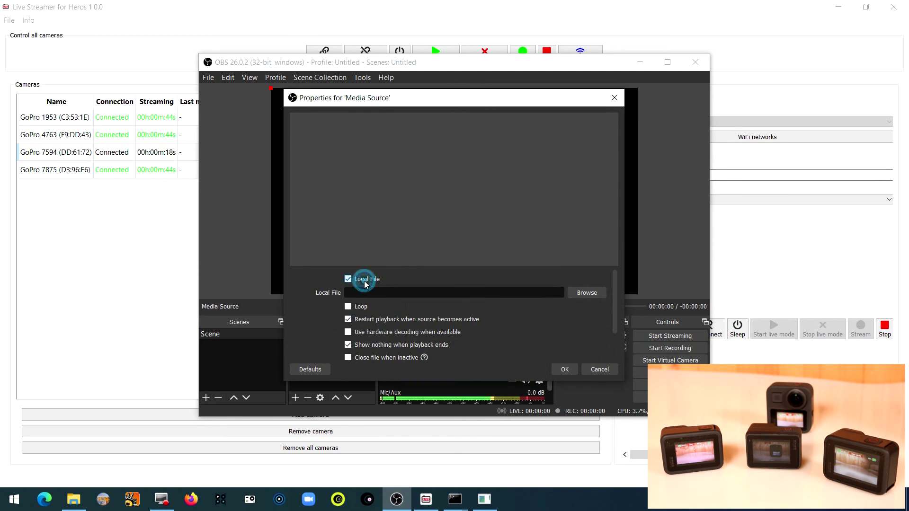
pyautogui.click(355, 284)
pyautogui.write('rtmp://192.168.0.105/live/1')
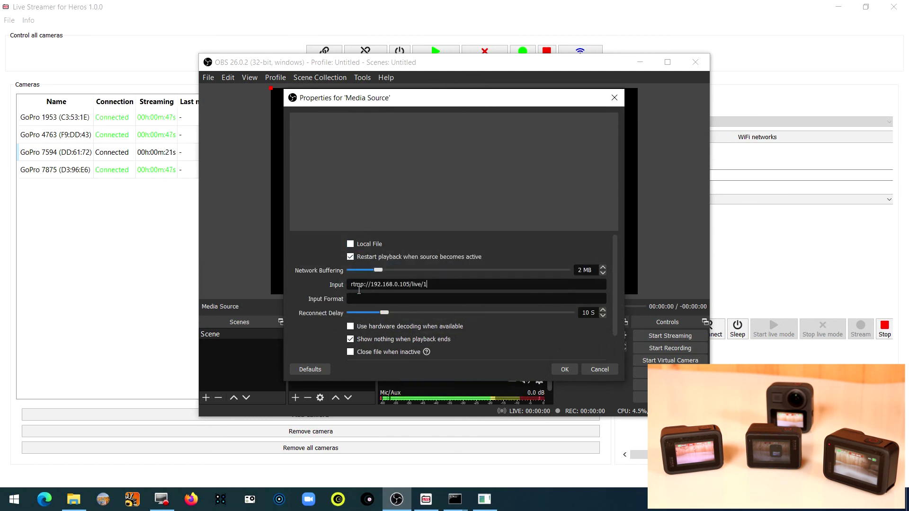
pyautogui.click(566, 368)
pyautogui.click(671, 62)
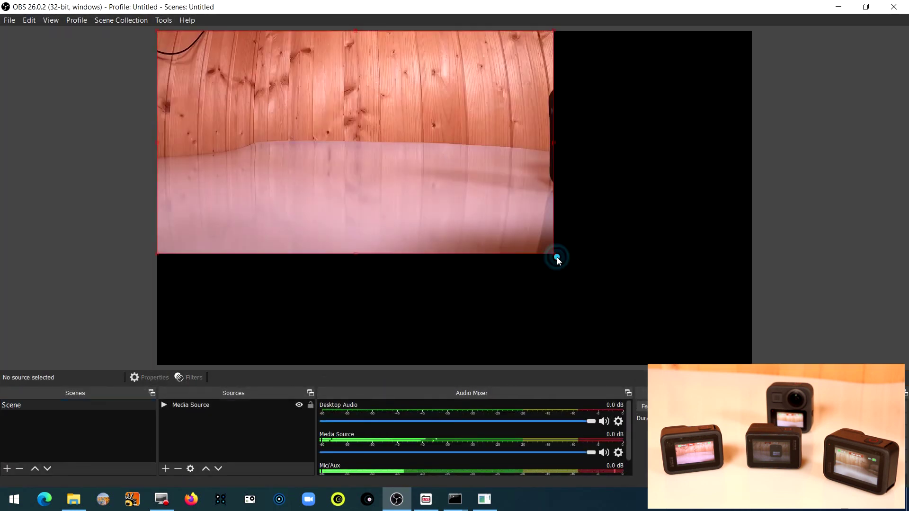
# Step: Shrink the first feed into the top-left corner and add Media Source 2 with the live/2 stream
pyautogui.moveTo(551, 255); pyautogui.dragTo(365, 149)
pyautogui.click(165, 468)
pyautogui.click(216, 373)
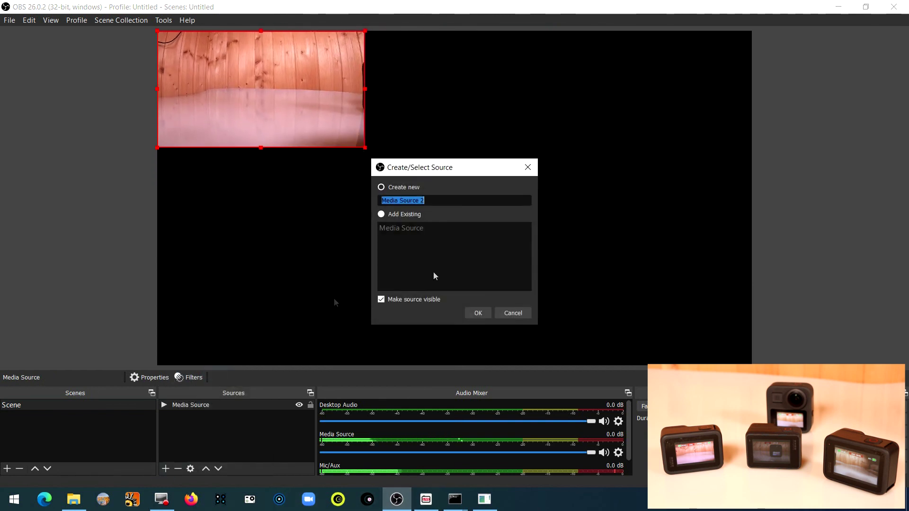
pyautogui.click(474, 317)
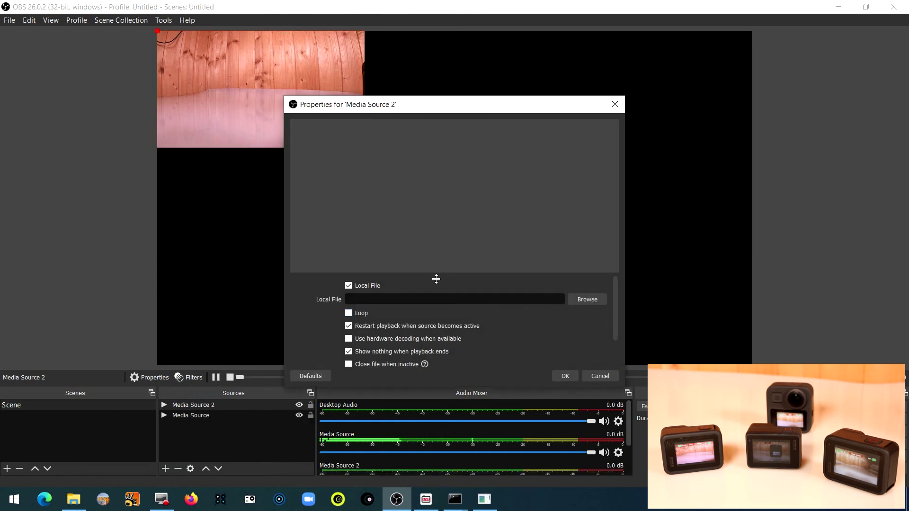
pyautogui.click(367, 284)
pyautogui.click(361, 291)
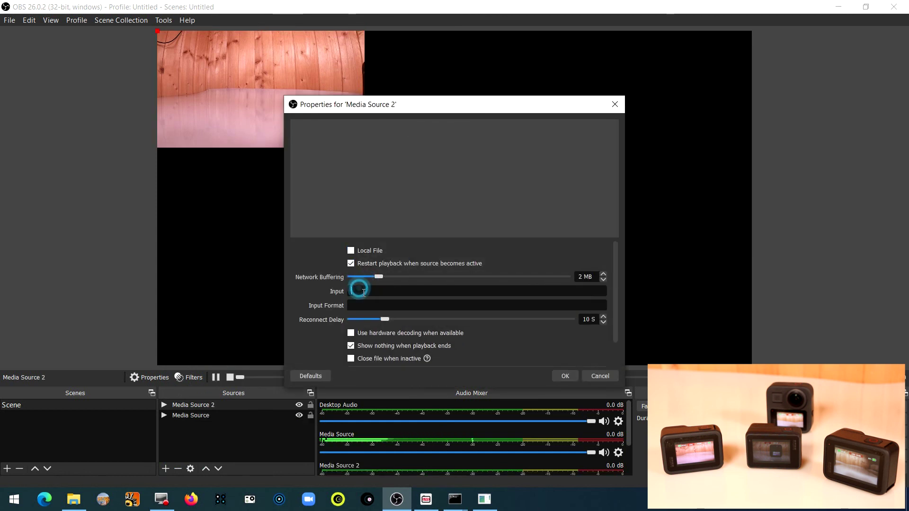
pyautogui.write('rtmp://192.168.0.105/live/2')
pyautogui.press('Return')
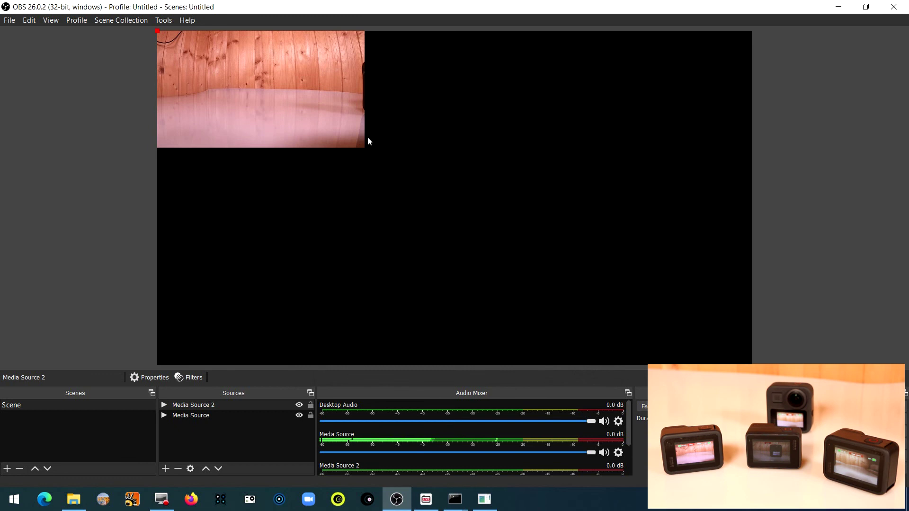
# Step: Resize Media Source 2 and place it flush beside the first feed at the top
pyautogui.moveTo(555, 257); pyautogui.dragTo(374, 150)
pyautogui.moveTo(280, 101); pyautogui.dragTo(471, 114)
pyautogui.moveTo(486, 95)
pyautogui.mouseDown()
pyautogui.moveTo(485, 106)
pyautogui.moveTo(480, 98)
pyautogui.mouseUp()
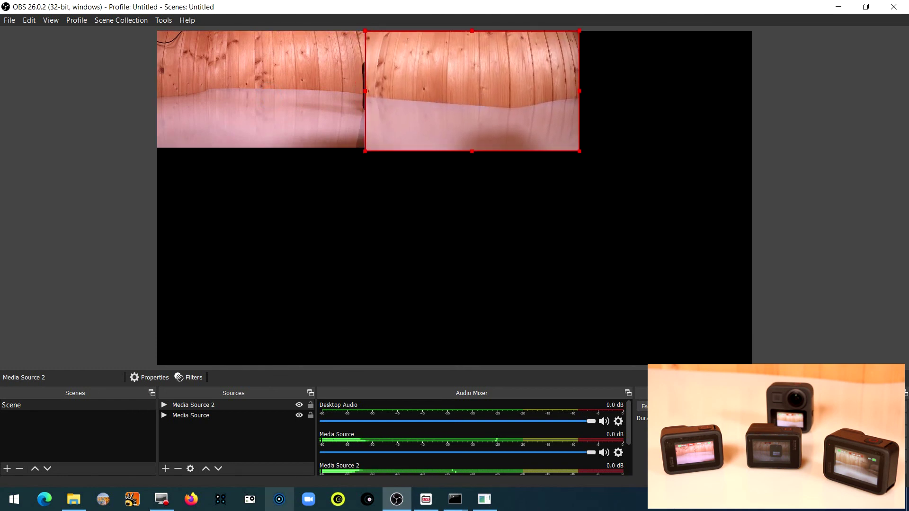
pyautogui.press('Delete')
pyautogui.press('Escape')
# Step: Add Media Source 3 from the pasted stream address, shrink it and place it below the first feed
pyautogui.click(166, 469)
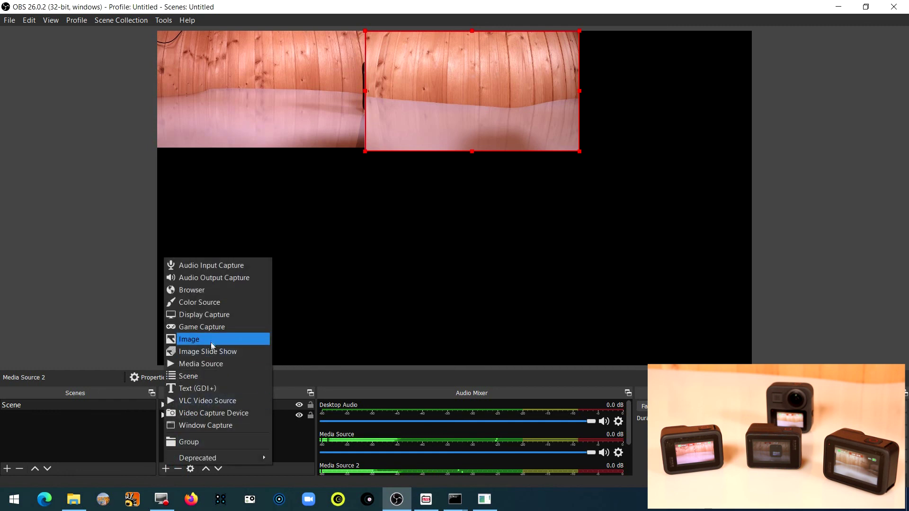
pyautogui.click(199, 363)
pyautogui.click(473, 311)
pyautogui.click(349, 286)
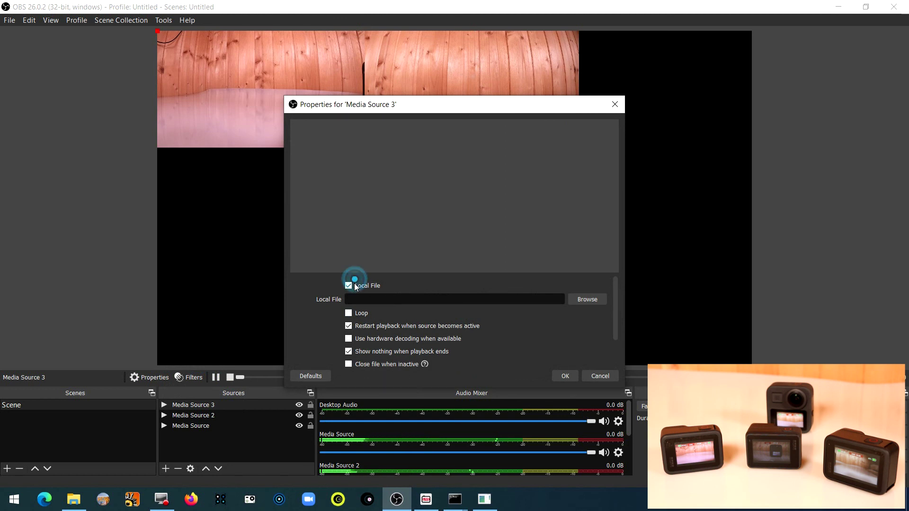
pyautogui.click(366, 298)
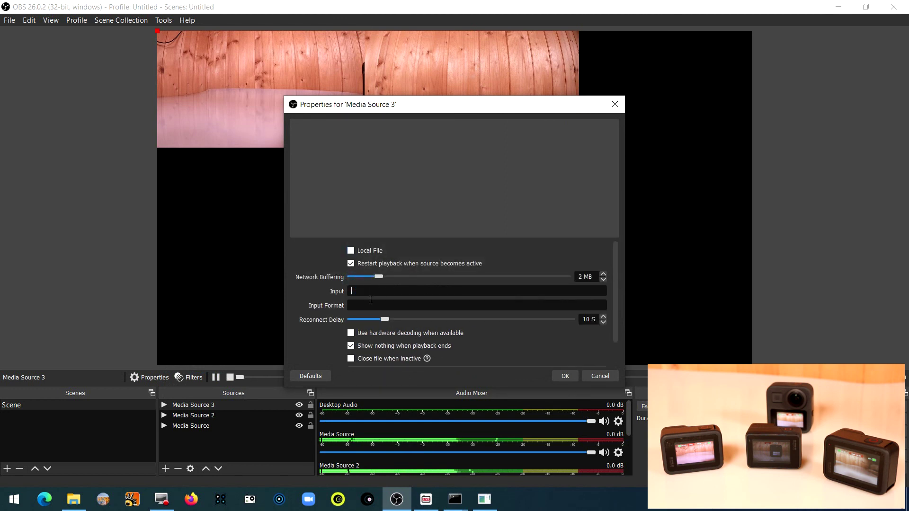
pyautogui.write('rtmp://192.168.0.105/live/1')
pyautogui.press('Return')
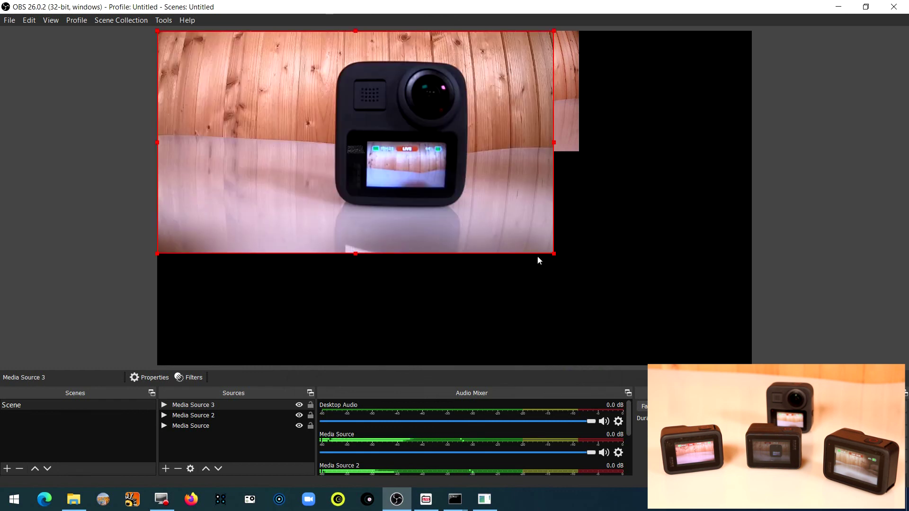
pyautogui.moveTo(556, 255); pyautogui.dragTo(363, 148)
pyautogui.moveTo(319, 84); pyautogui.dragTo(317, 201)
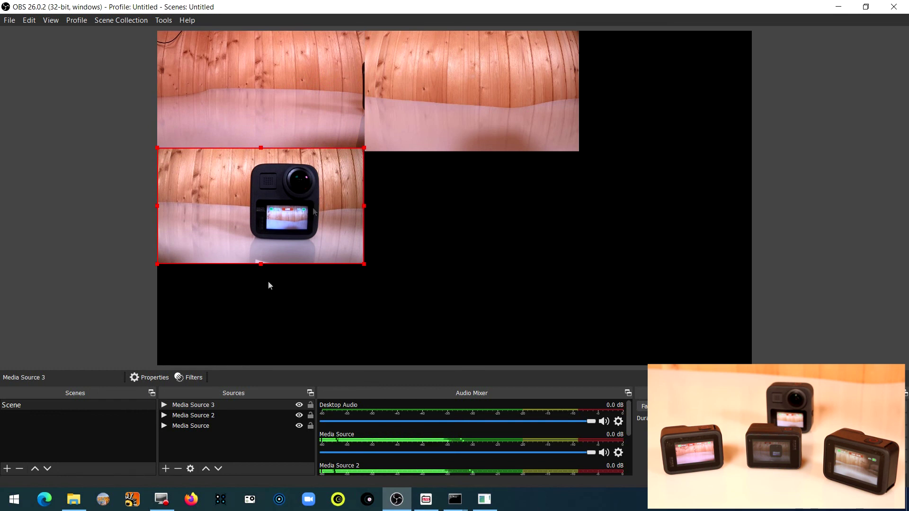
# Step: Add Media Source 4 as a network stream from rtmp://192.168.0.105/live/4
pyautogui.click(165, 468)
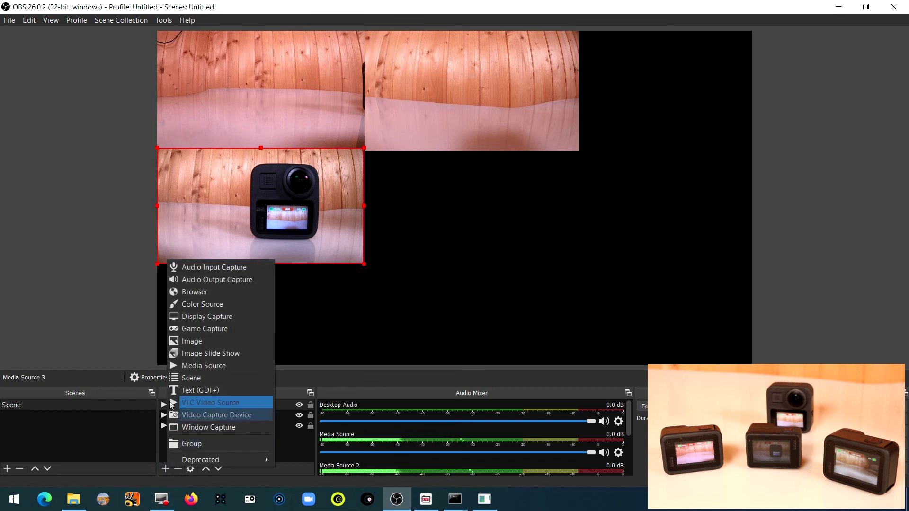
pyautogui.click(199, 365)
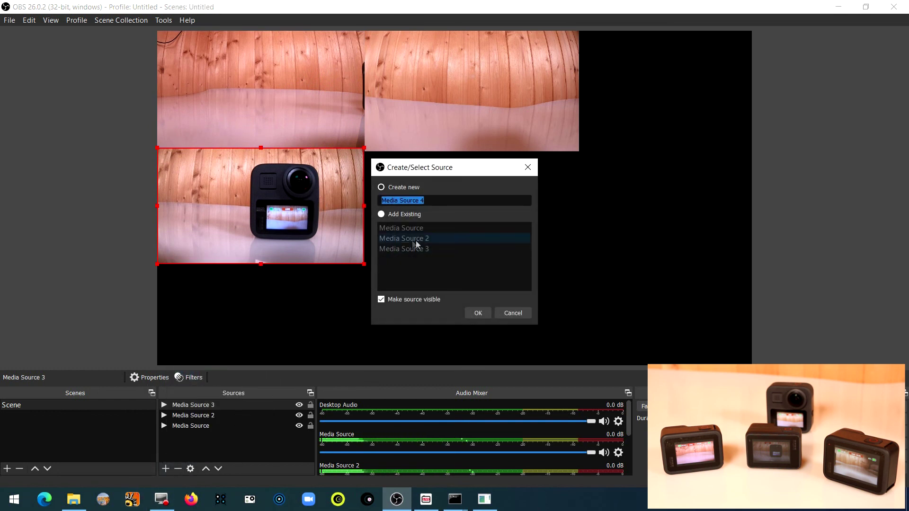
pyautogui.click(478, 313)
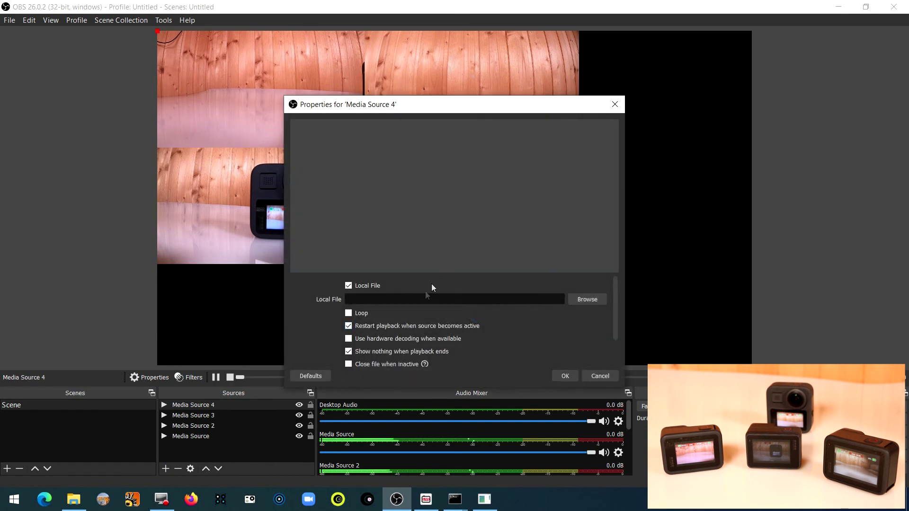
pyautogui.click(348, 286)
pyautogui.click(386, 290)
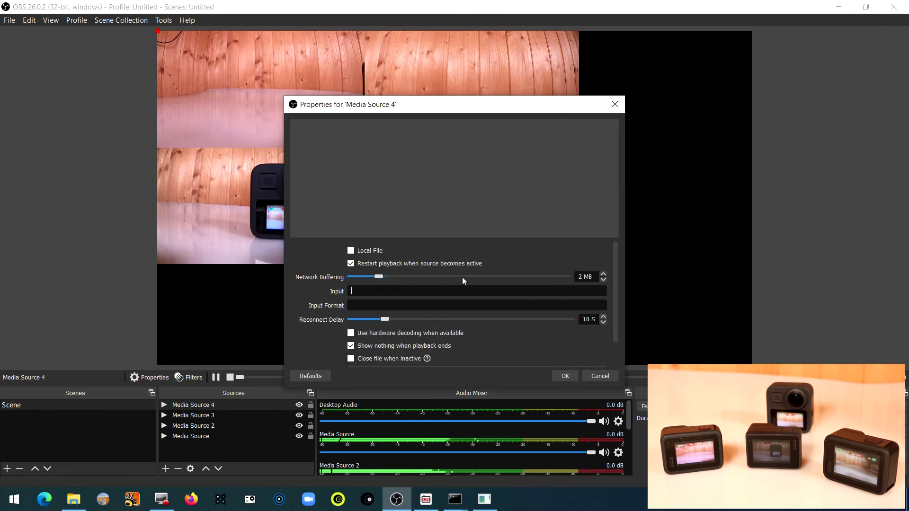
pyautogui.write('rtmp://192.168.0.105/live/4')
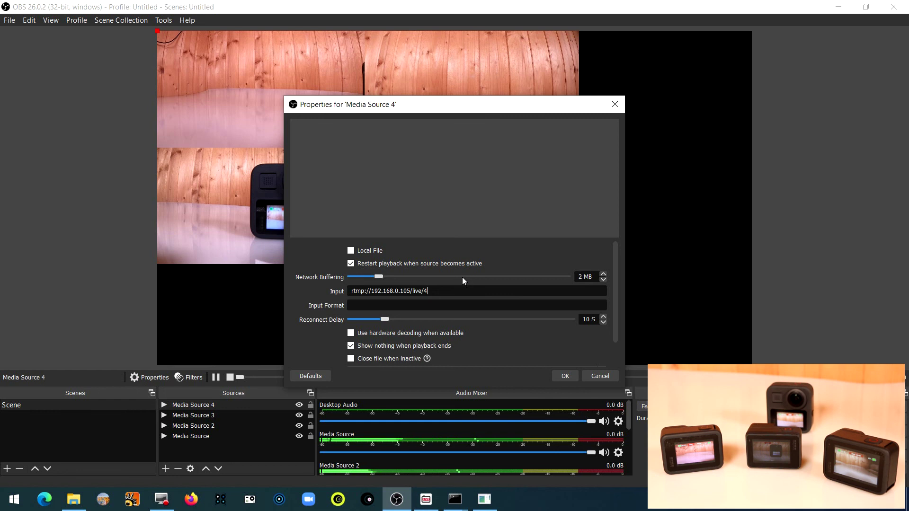
pyautogui.press('Return')
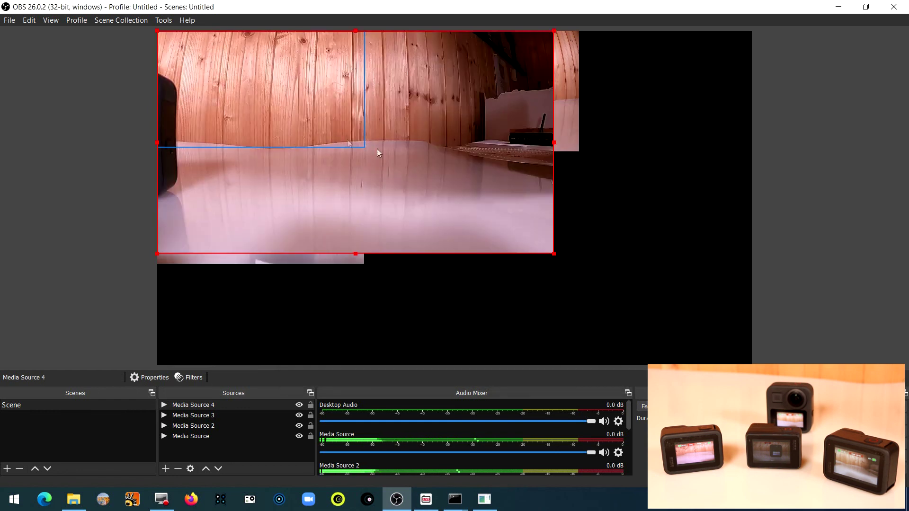
# Step: Shrink Media Source 4 and place it in the lower-right slot of the grid
pyautogui.moveTo(554, 254); pyautogui.dragTo(365, 147)
pyautogui.moveTo(286, 93); pyautogui.dragTo(498, 217)
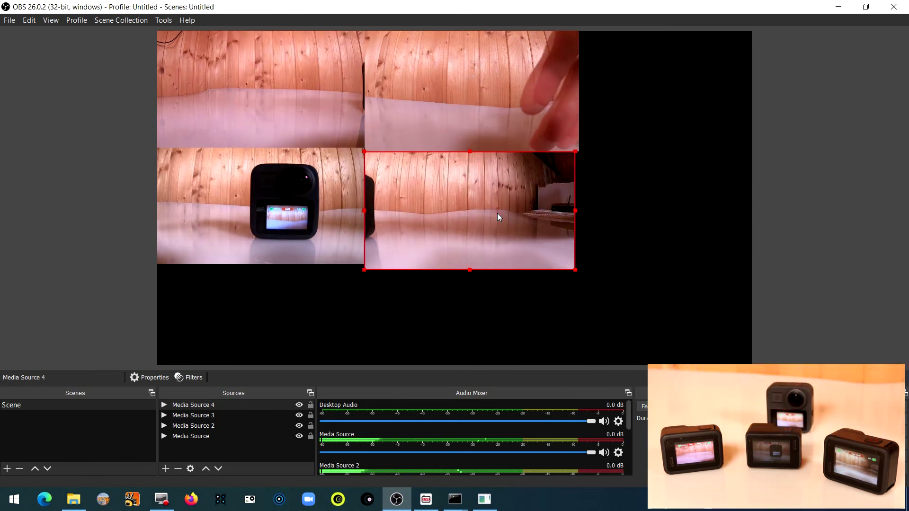
pyautogui.click(400, 273)
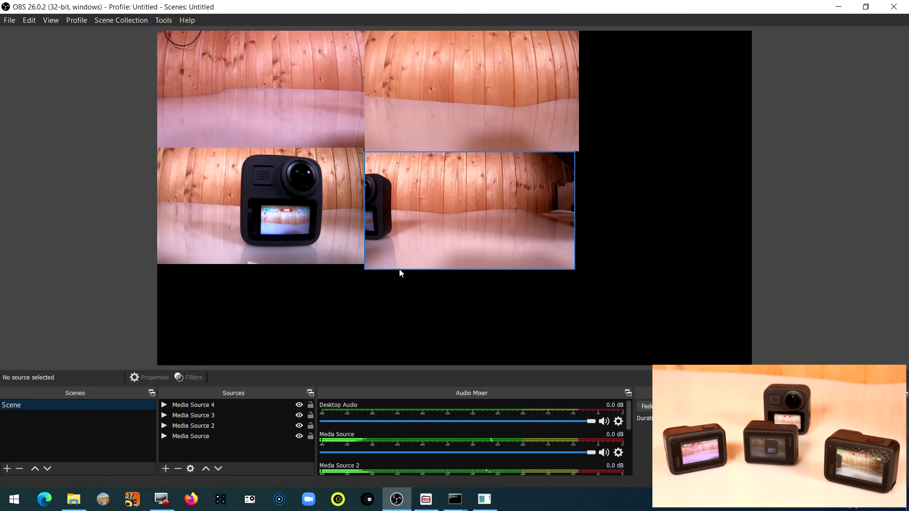
# Step: Back in Live Streamer for Heros, stop streaming on all four GoPros at once
pyautogui.hotkey('alt', 'Tab')
pyautogui.hotkey('alt', 'Tab')
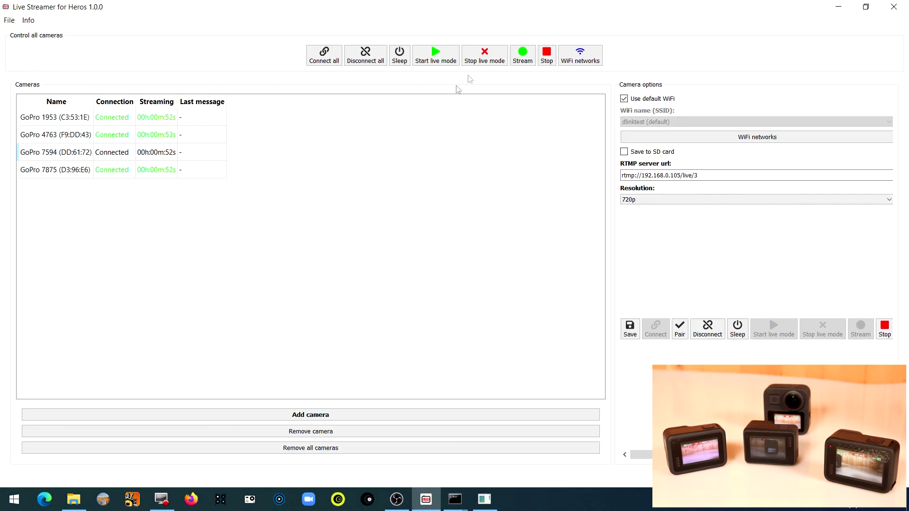
pyautogui.click(548, 61)
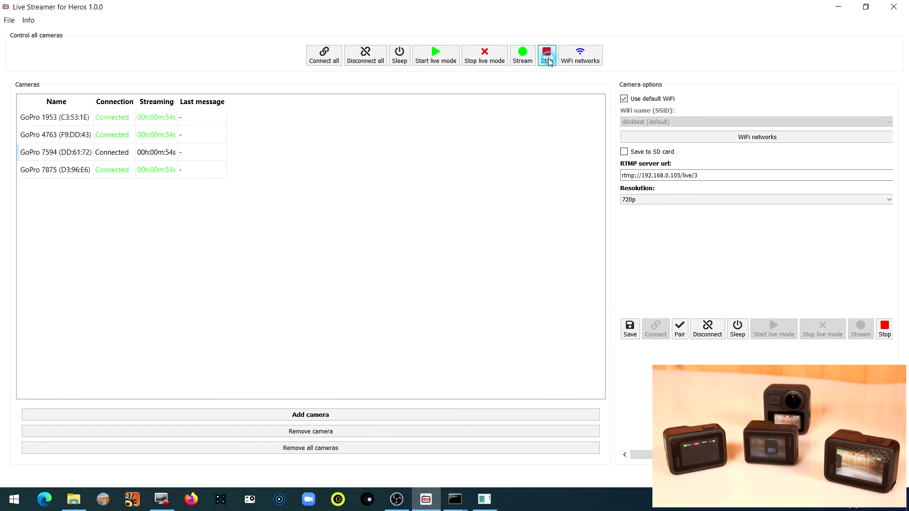